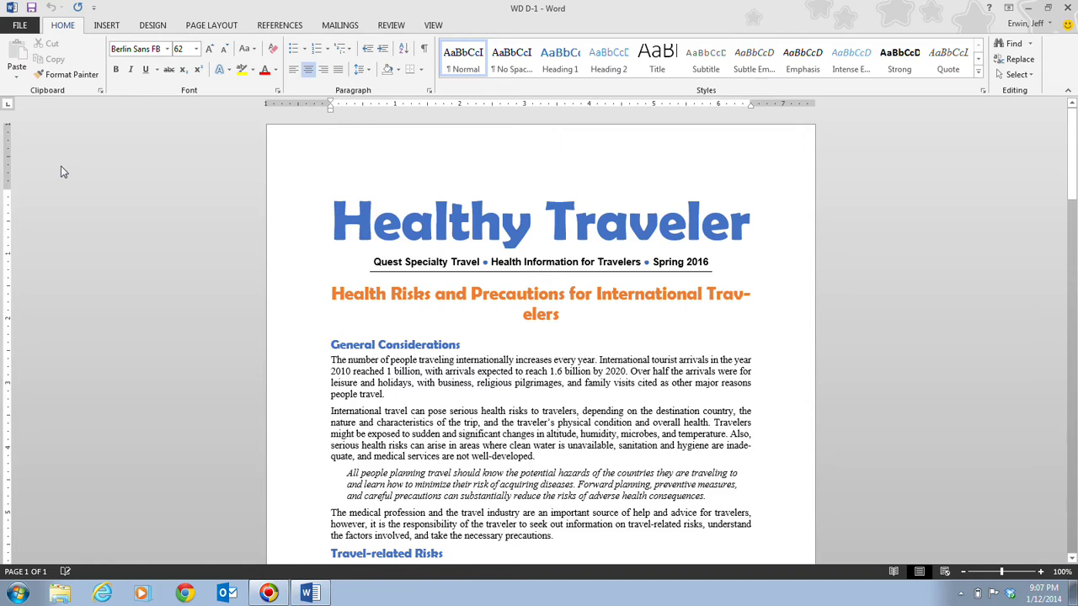
Save a copy of the document to the Desktop under the file name WD D-Healthy Traveler
left_click(20, 25)
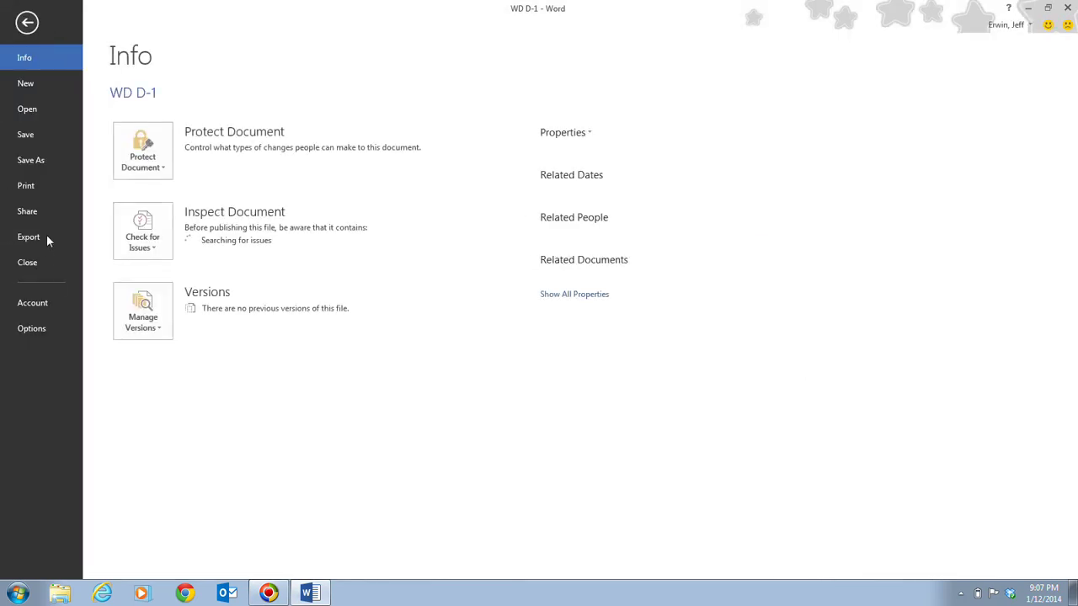
key("Escape")
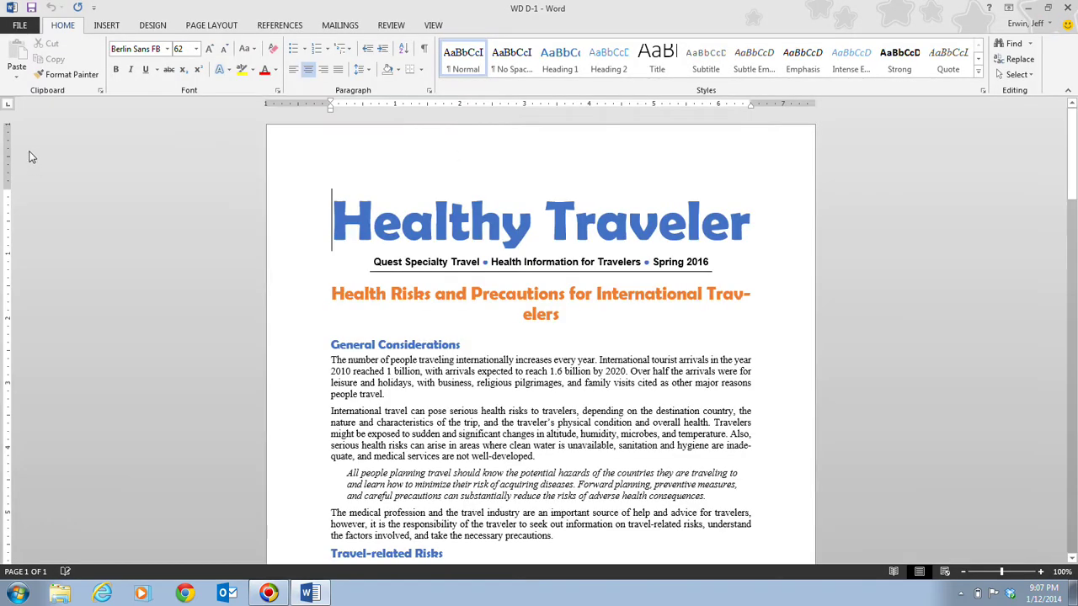
left_click(18, 25)
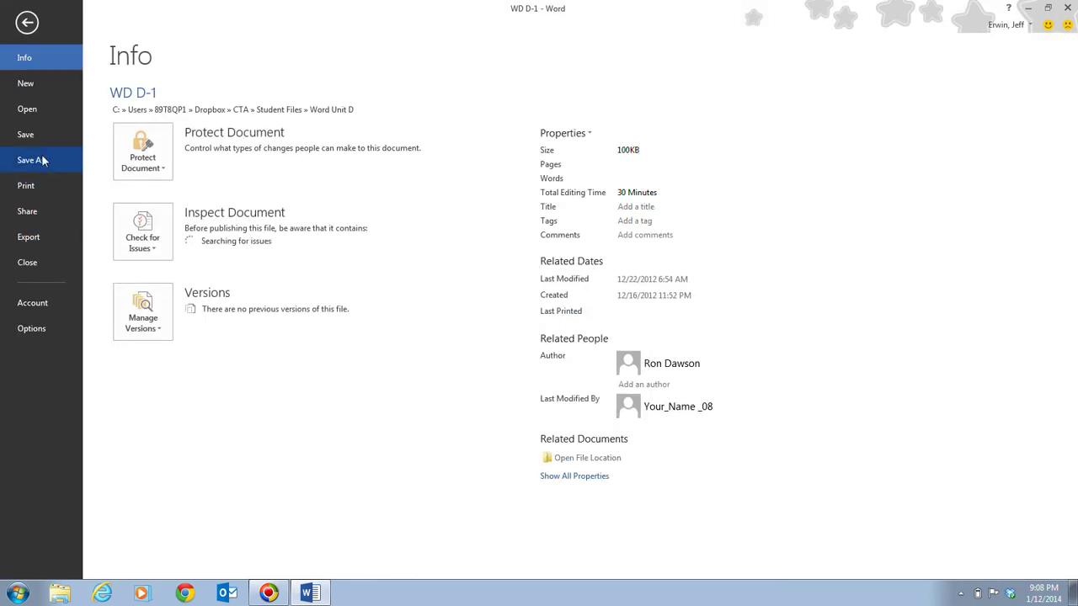
left_click(44, 161)
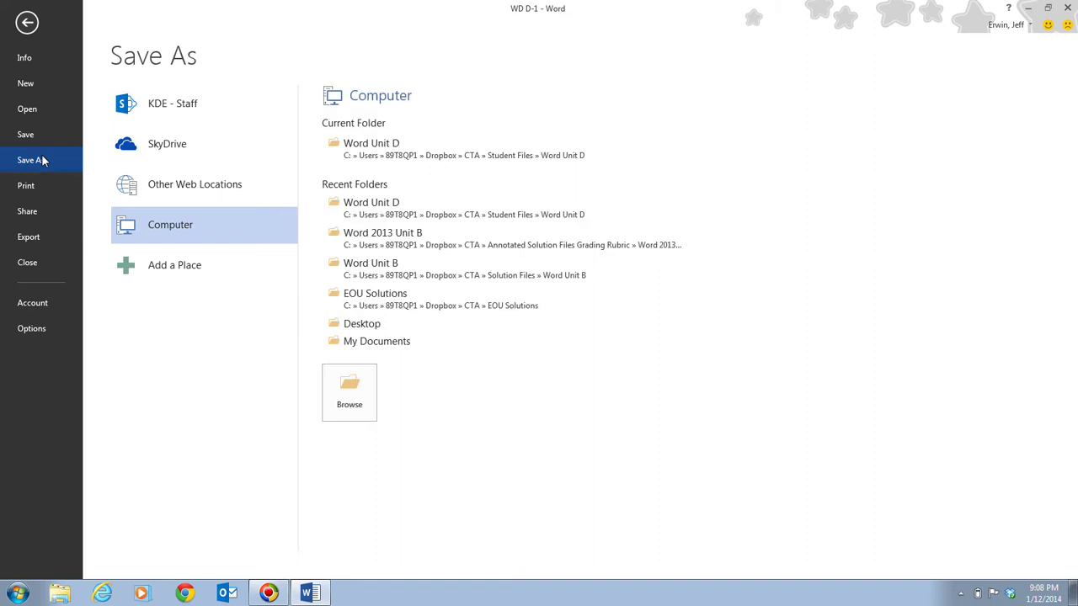
left_click(375, 325)
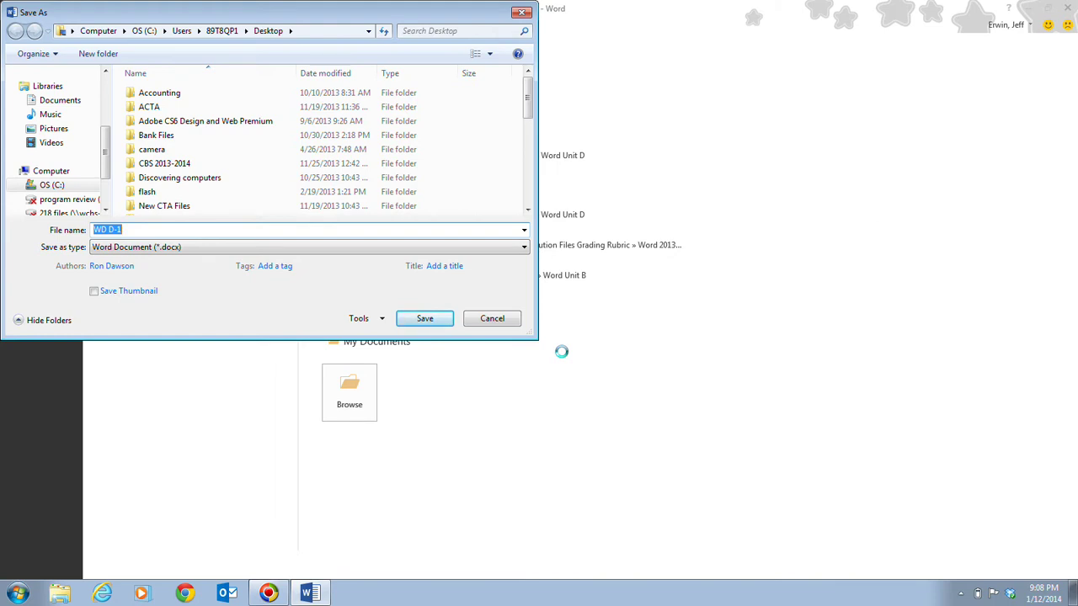
type("WF")
key("BackSpace")
type("D")
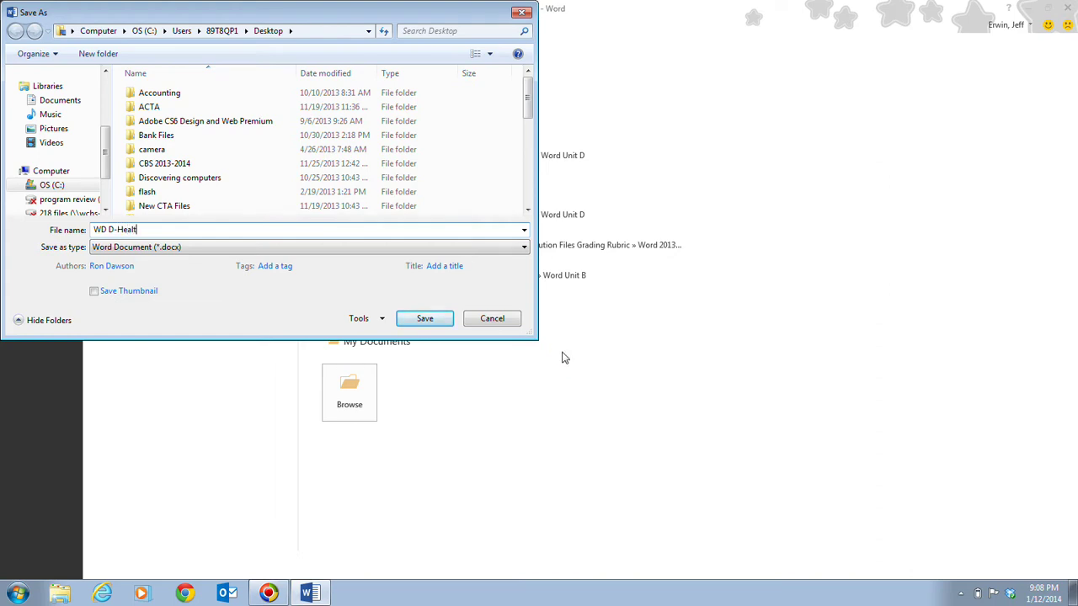
type("D-Healthy Traveler")
left_click(425, 319)
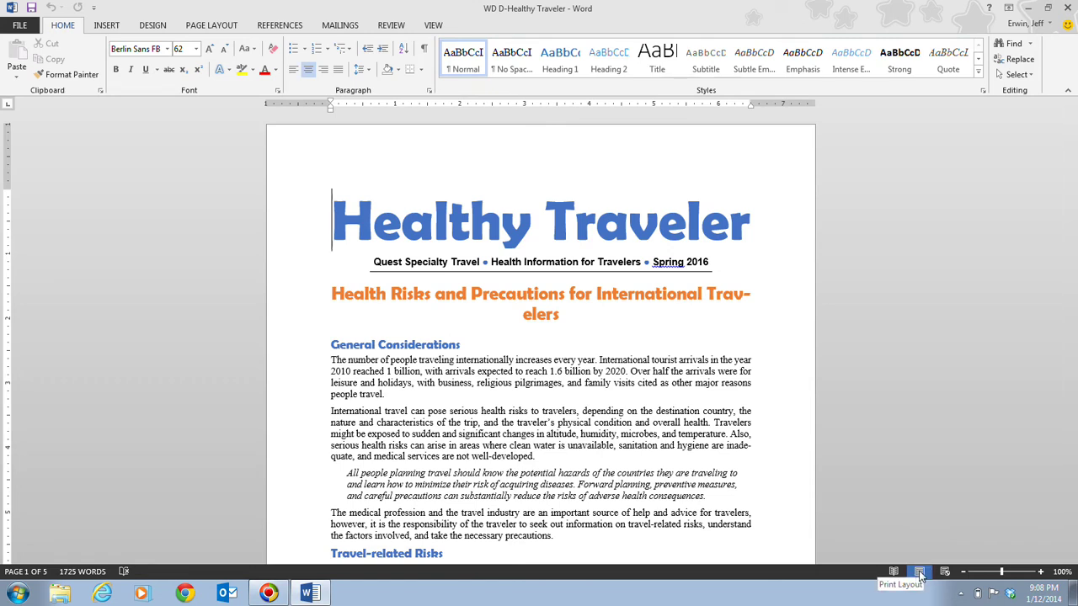
Read through the whole newsletter from the title to the traveler's checklist, and return to the beginning of the document
left_click(433, 26)
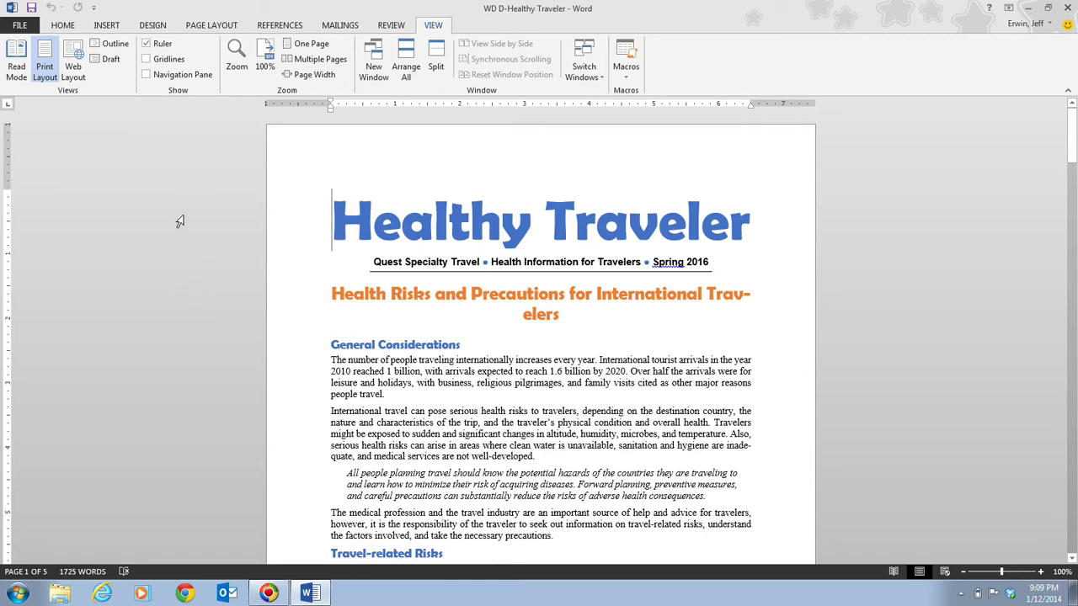
left_click(64, 31)
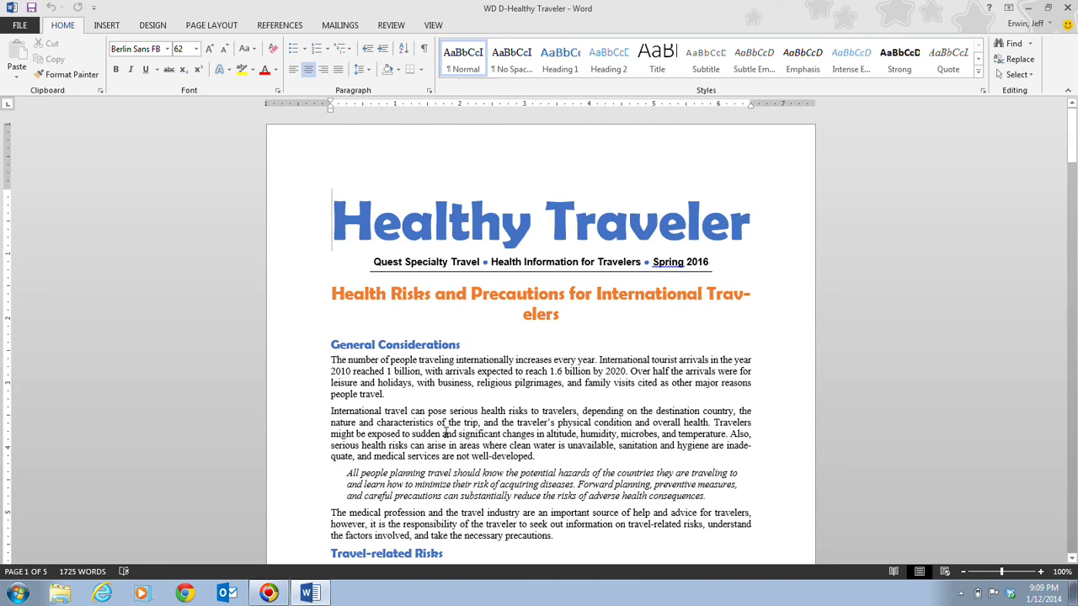
scroll(547, 478, "down", 1)
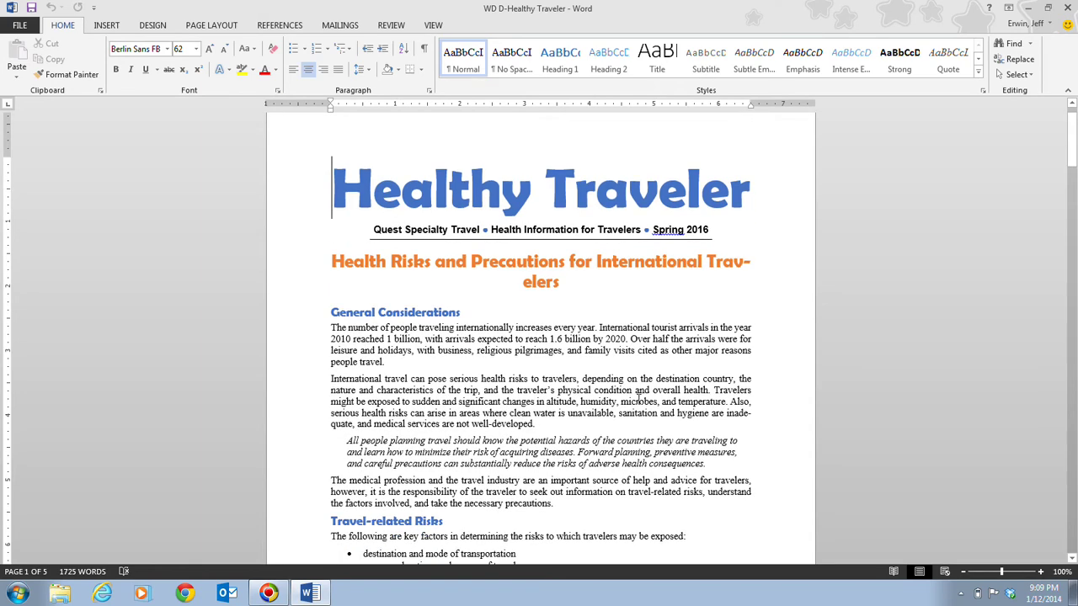
scroll(474, 160, "down", 5)
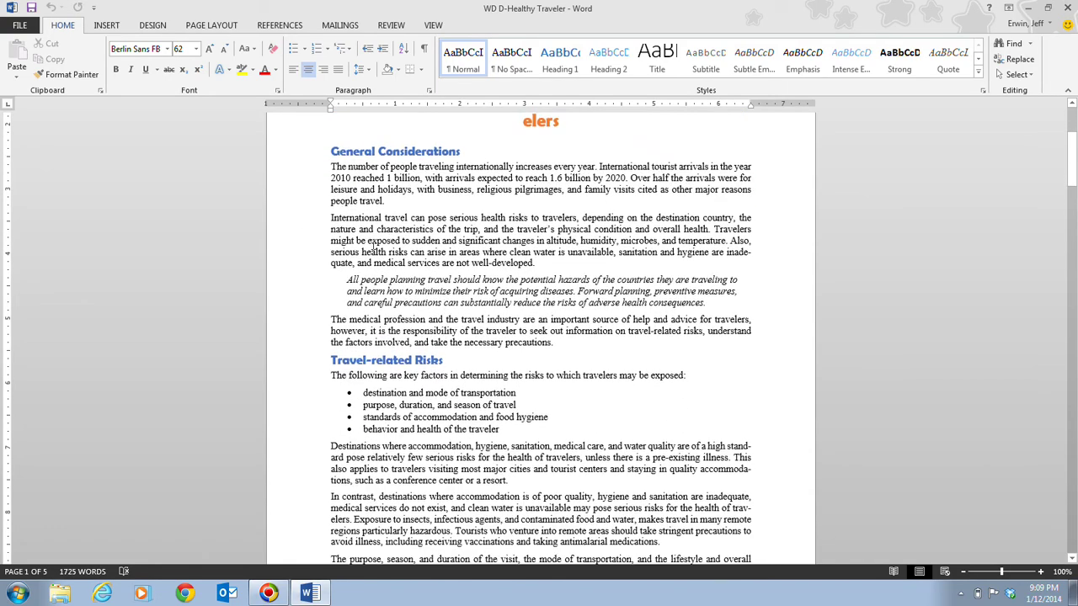
scroll(404, 378, "down", 3)
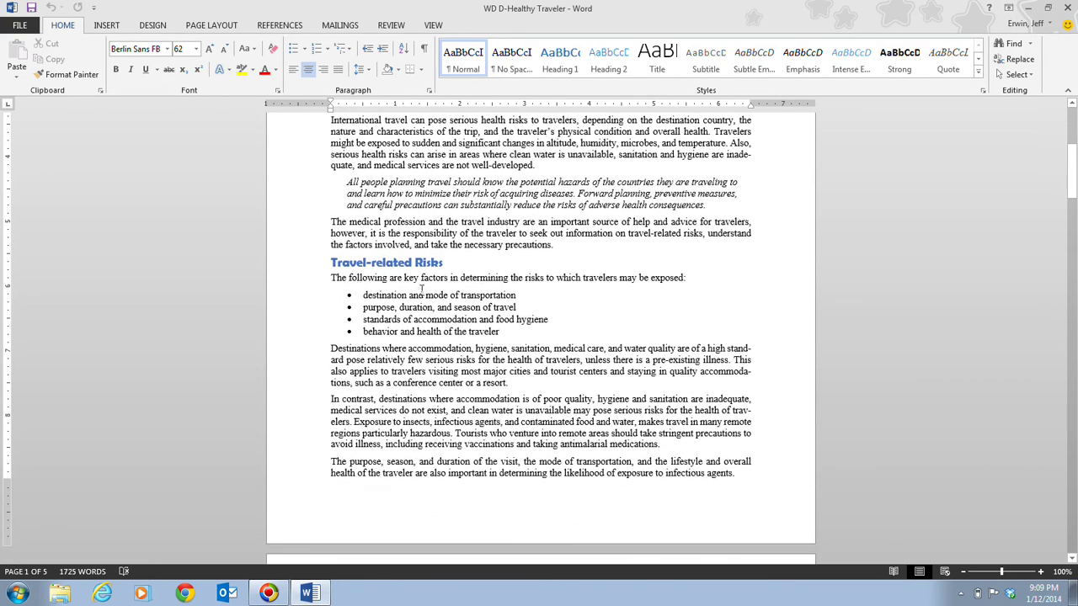
scroll(448, 312, "down", 4)
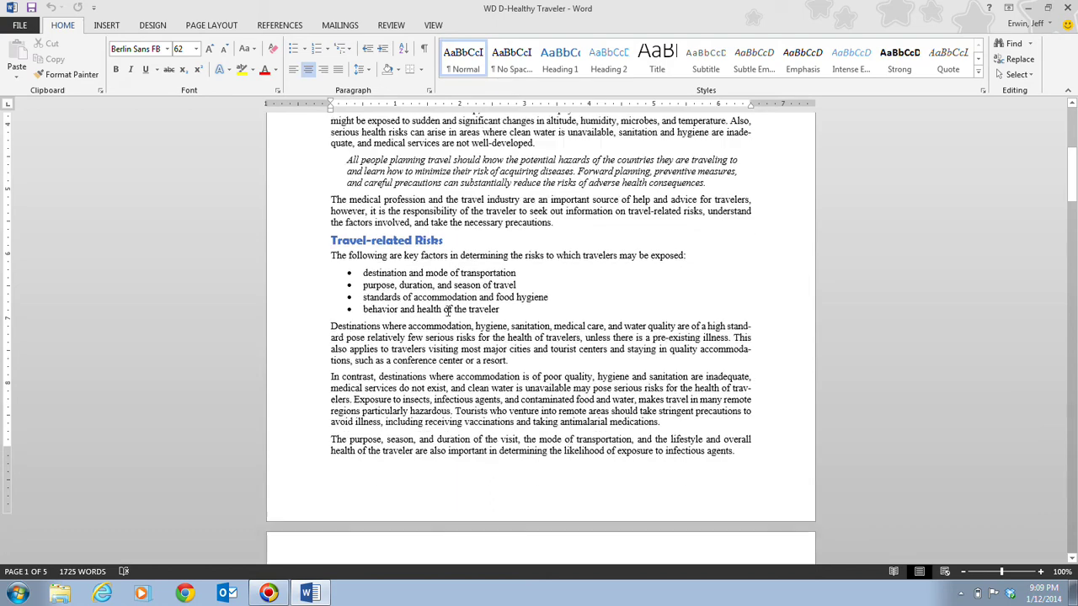
scroll(452, 314, "down", 10)
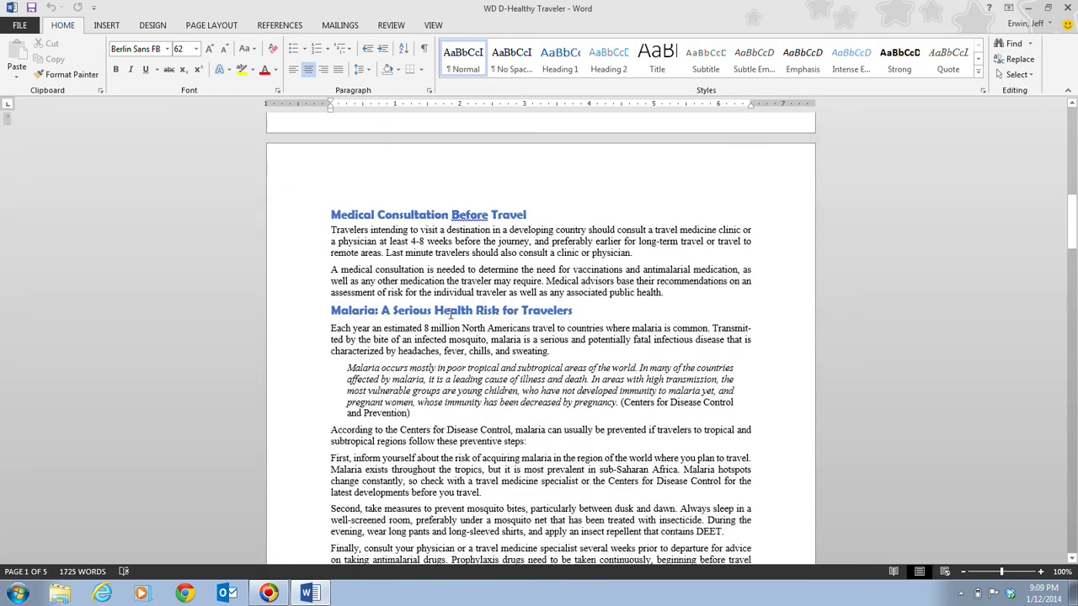
left_click(548, 309)
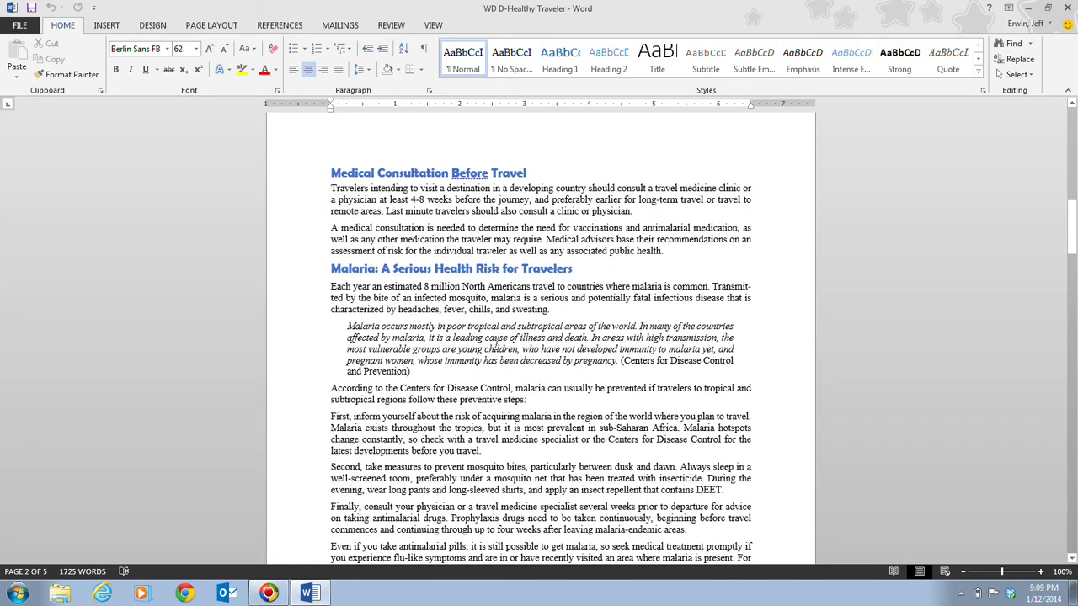
scroll(506, 342, "down", 10)
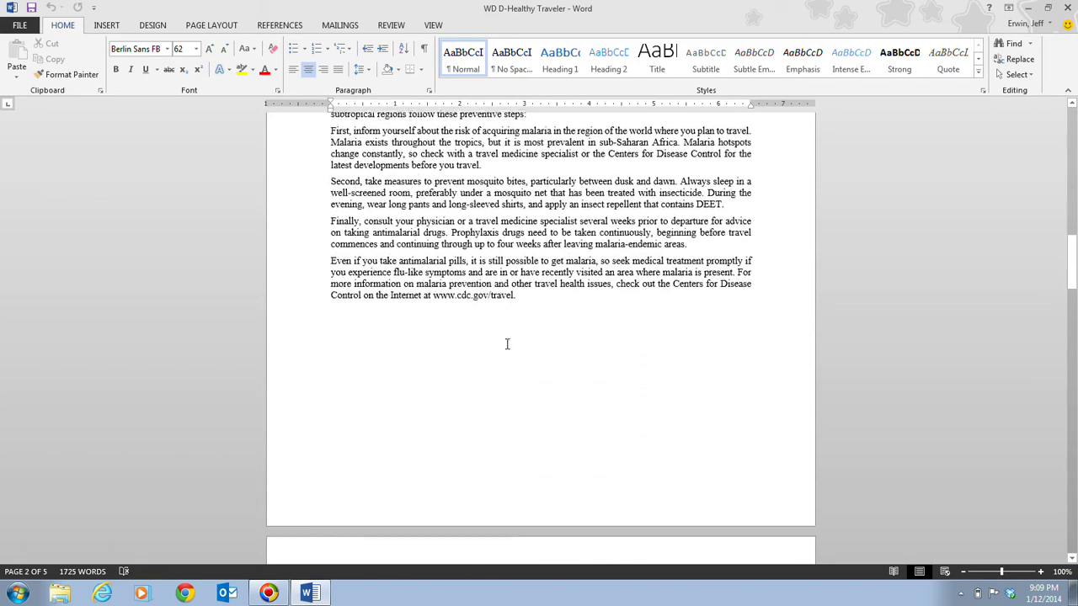
scroll(507, 343, "down", 10)
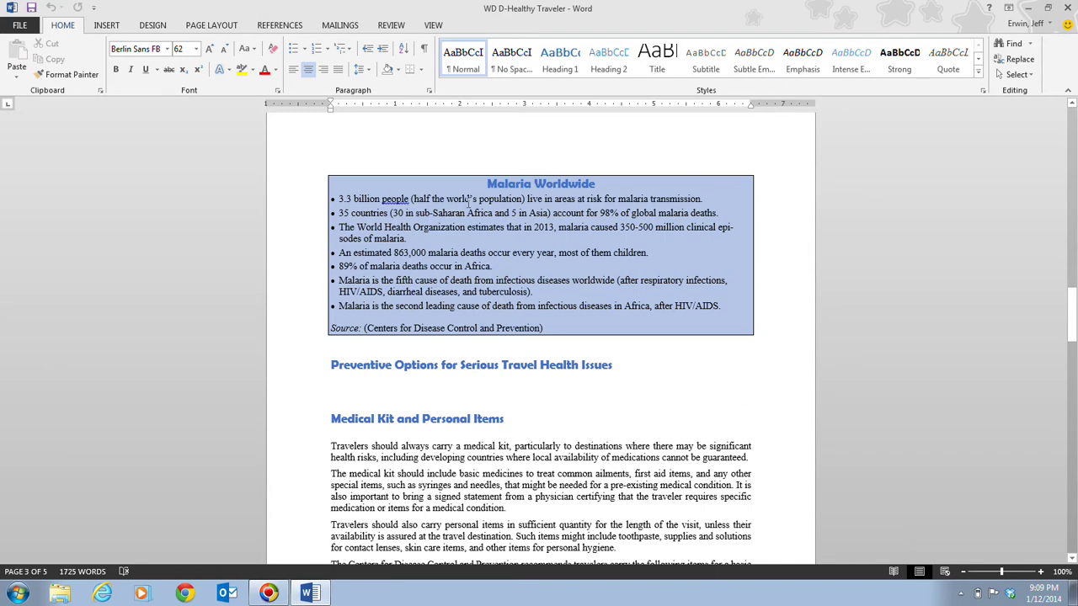
scroll(498, 266, "down", 10)
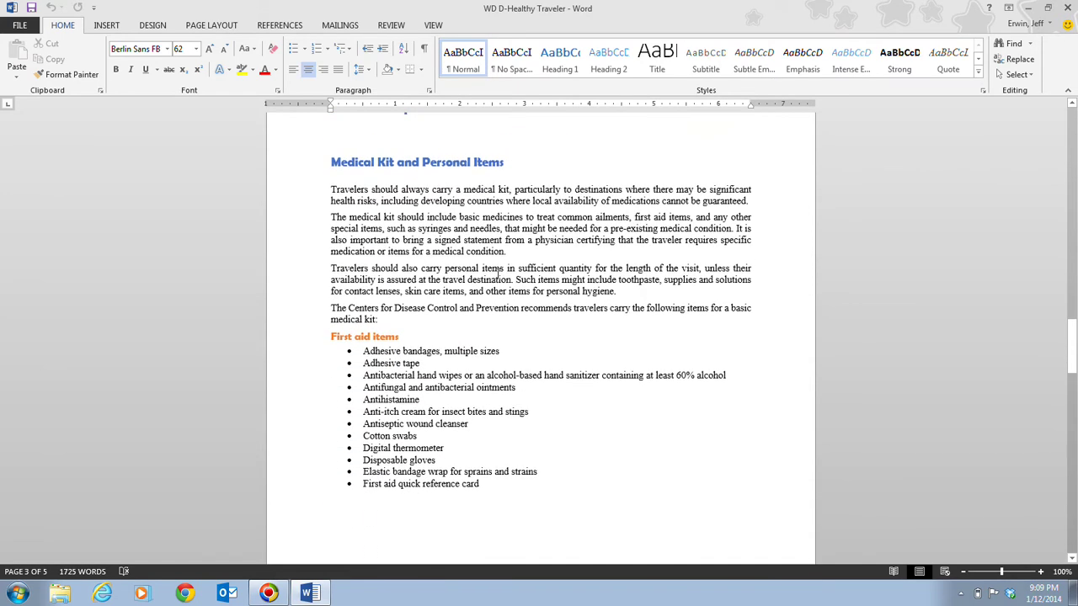
scroll(494, 278, "down", 10)
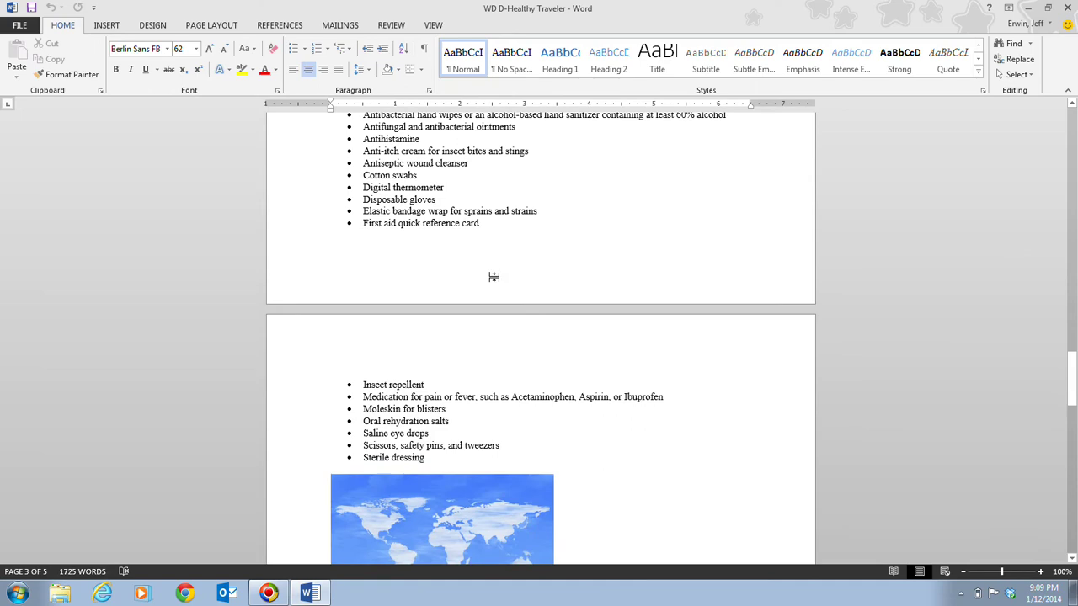
scroll(495, 278, "down", 1)
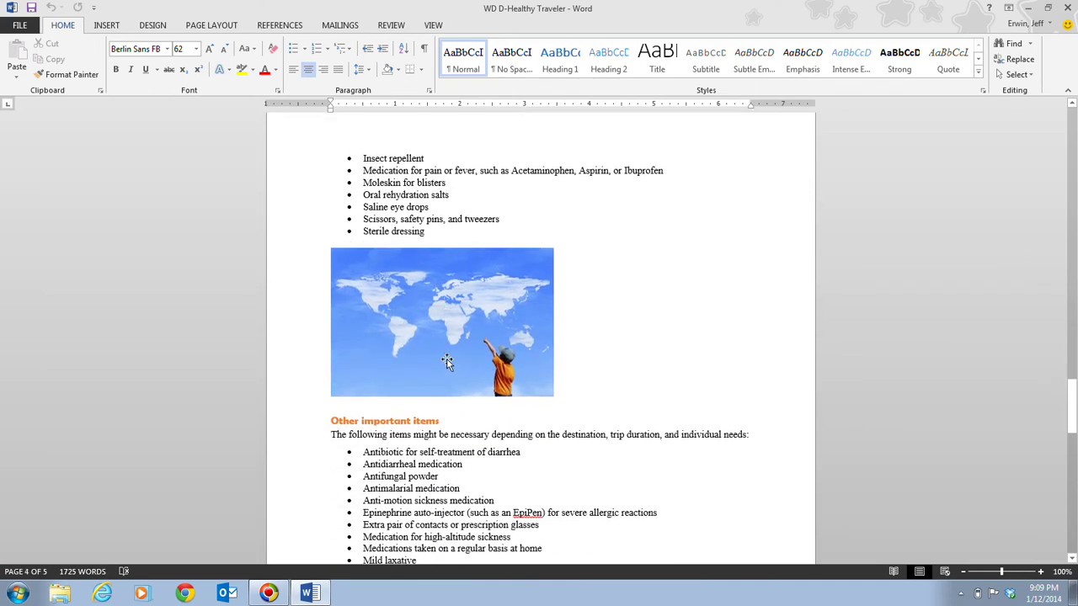
scroll(504, 369, "down", 2)
scroll(499, 369, "down", 15)
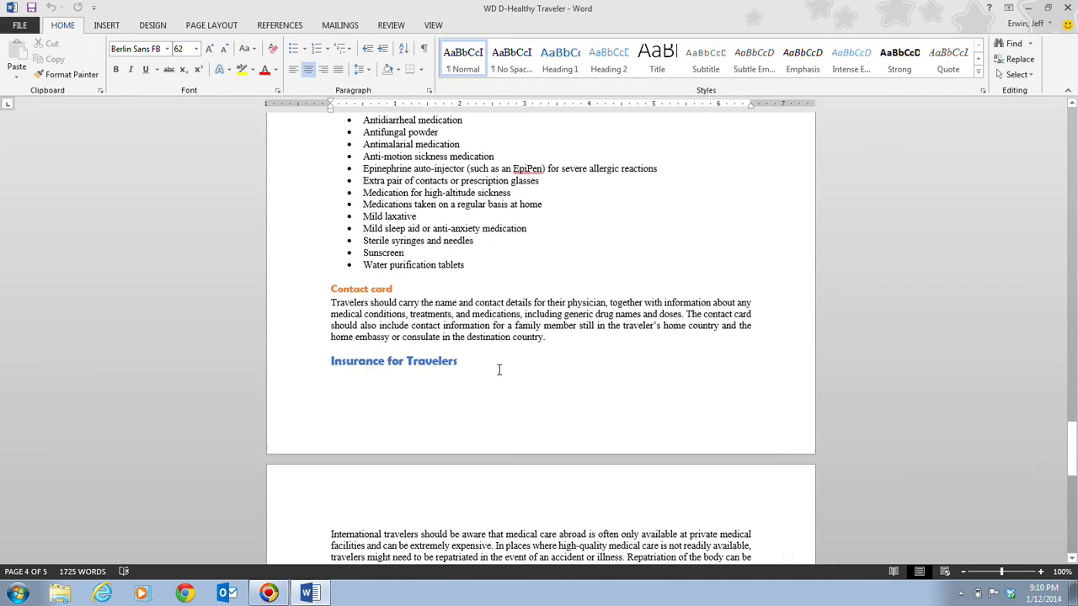
scroll(496, 371, "down", 11)
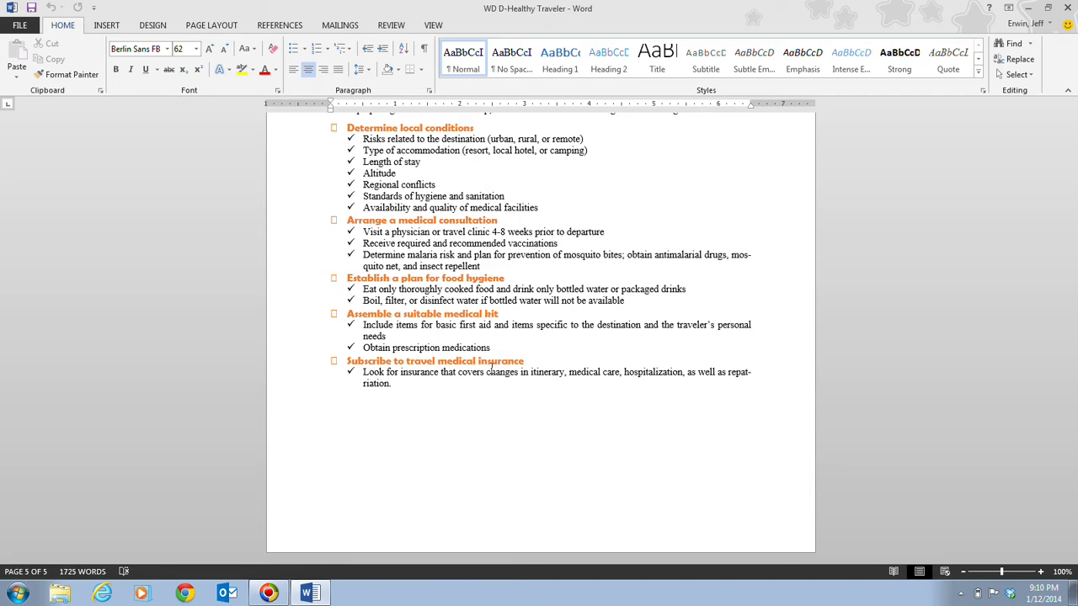
key("ctrl+Home")
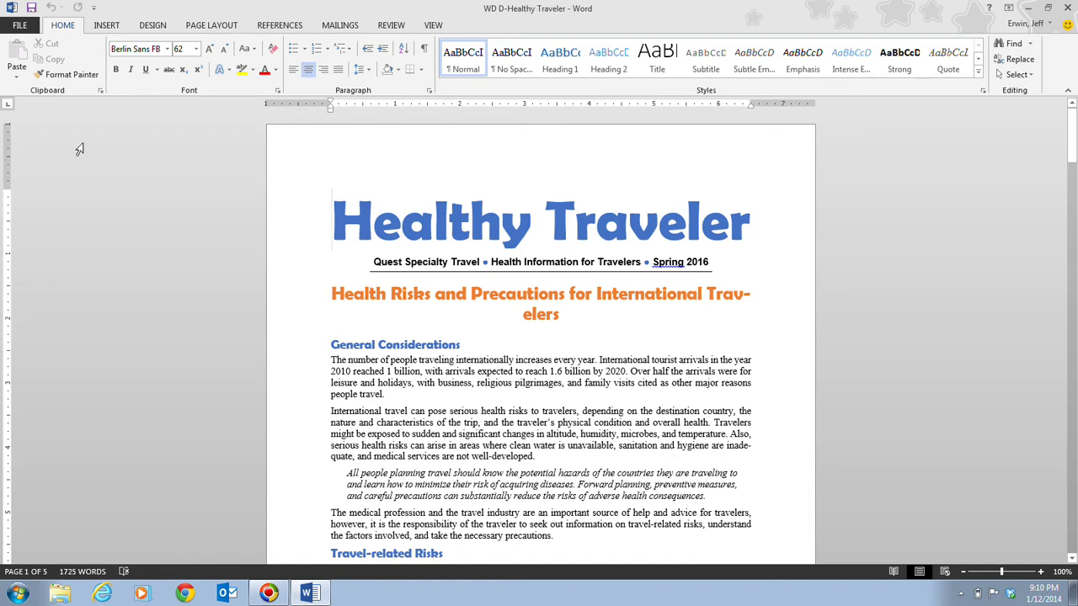
Open the custom margin settings for the whole document and set the top margin to 0.7"
left_click(210, 25)
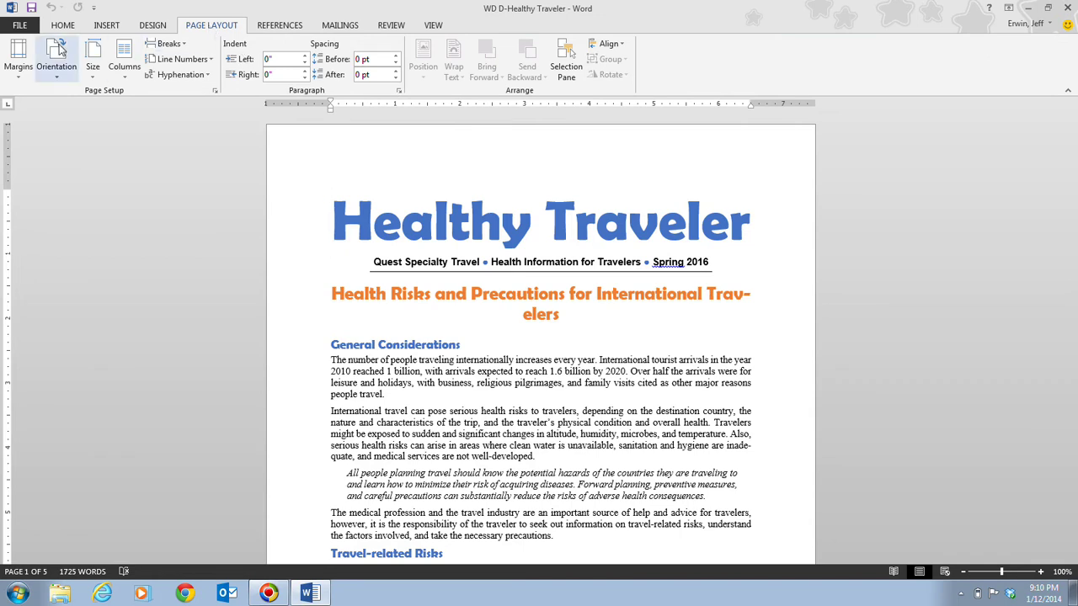
left_click(25, 74)
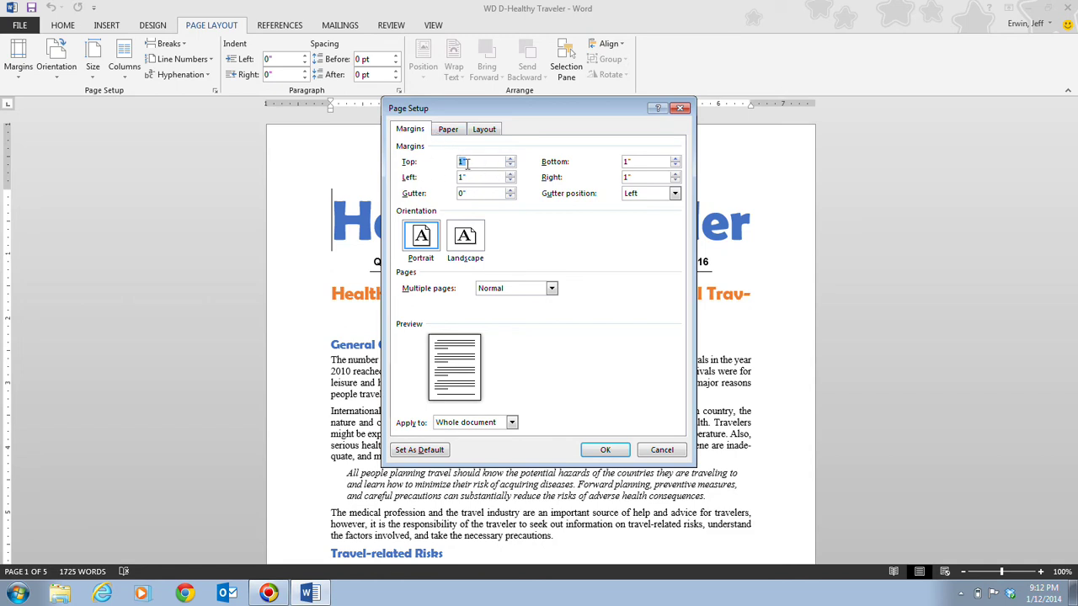
left_click(511, 167)
left_click(510, 167)
left_click(510, 167)
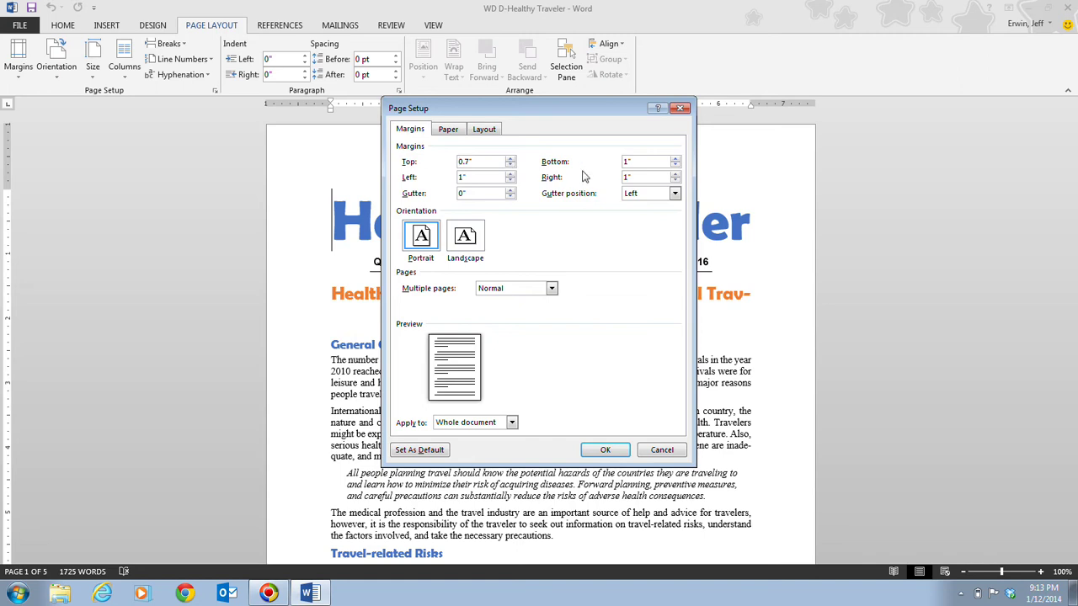
Set the bottom, left and right margins to 0.7" and apply the page setup to the whole document
double_click(675, 166)
key("Tab")
type(".7")
key("Tab")
type(".7")
left_click(609, 450)
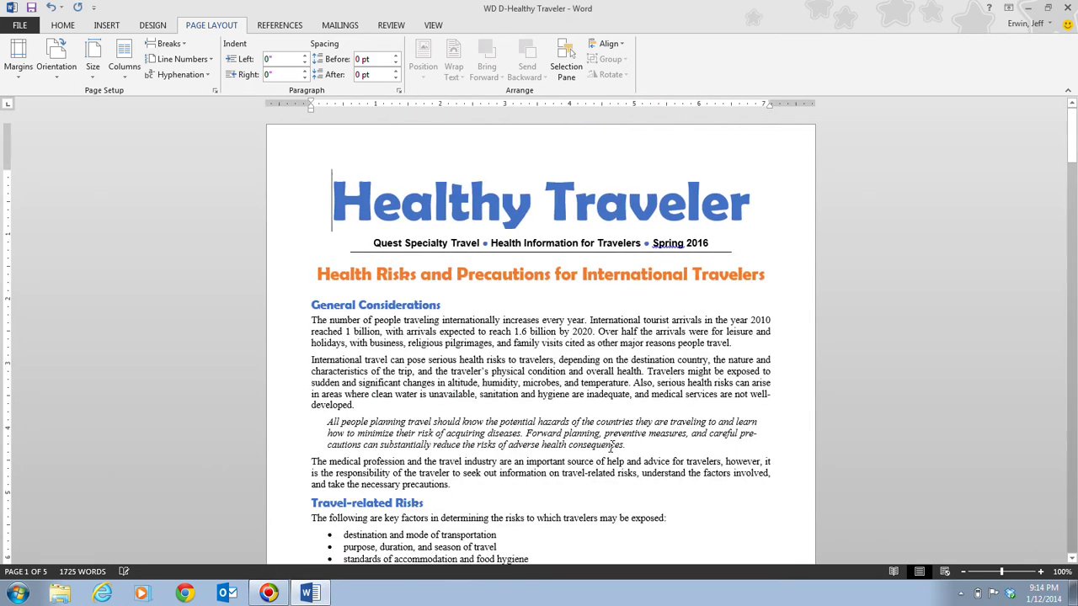
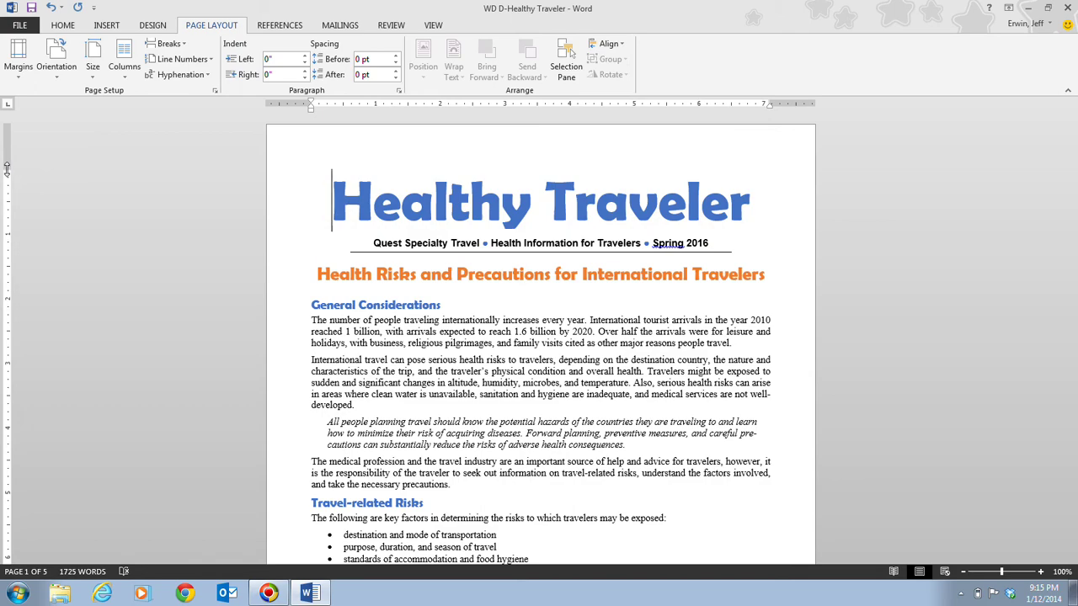
Check the new margins on the first page, and display multiple pages side by side to review the layout of the whole document
scroll(23, 204, "down", 7)
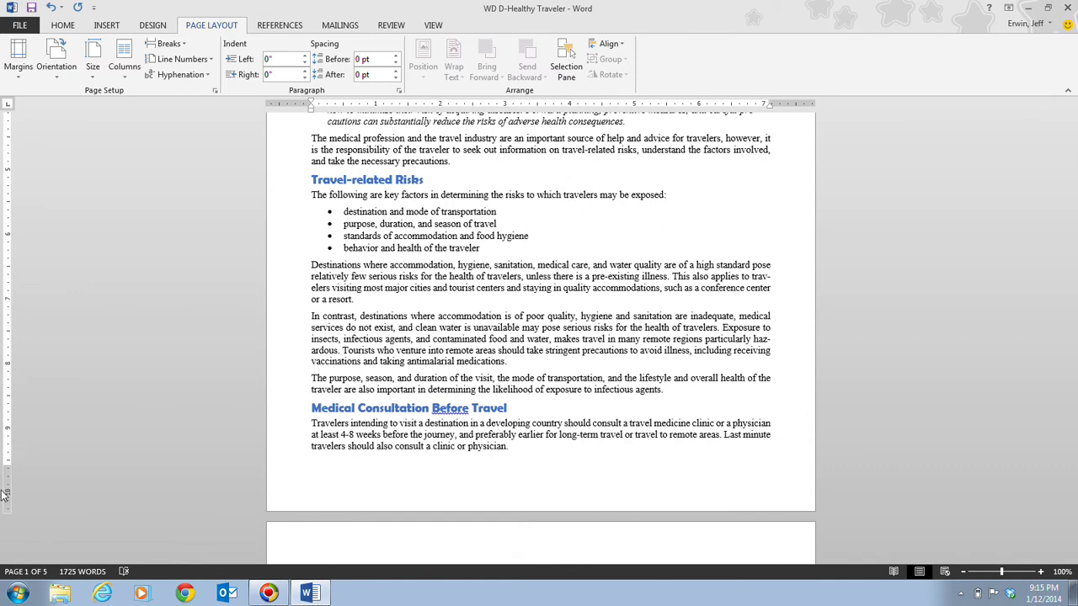
scroll(116, 421, "up", 7)
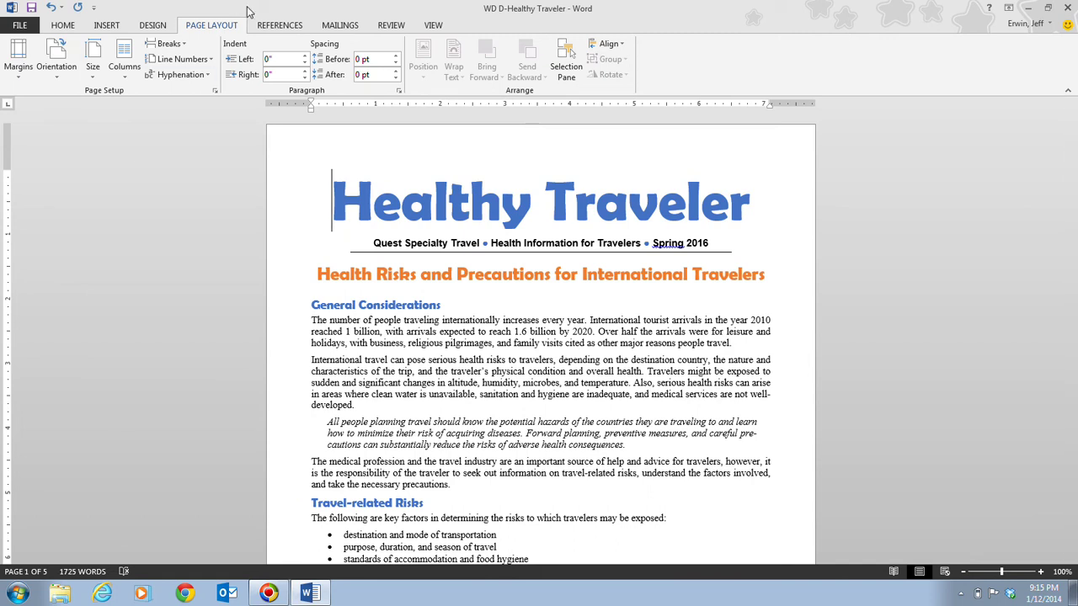
left_click(433, 25)
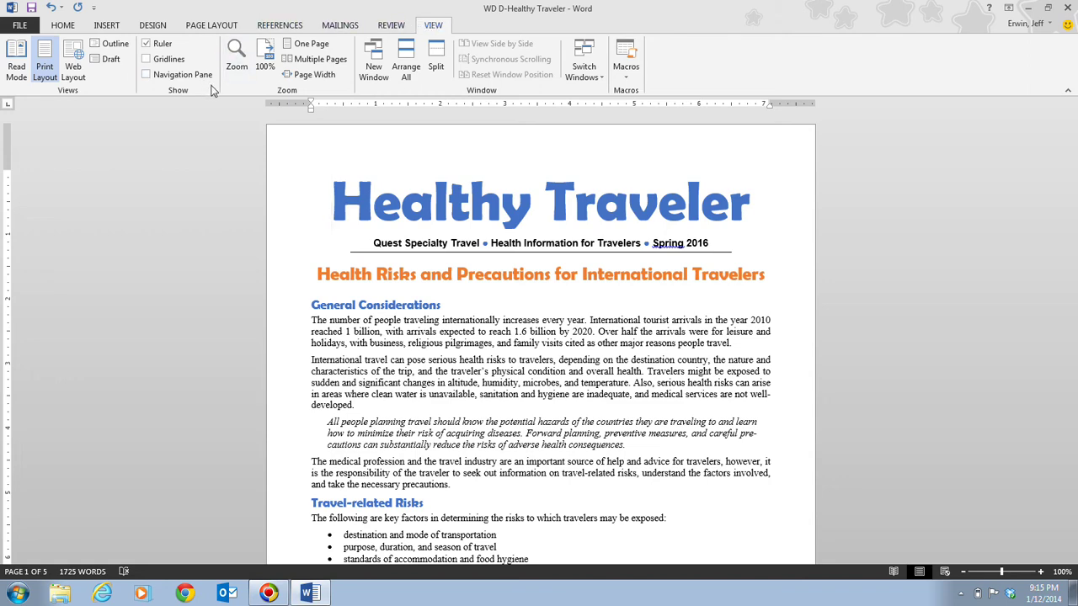
left_click(317, 60)
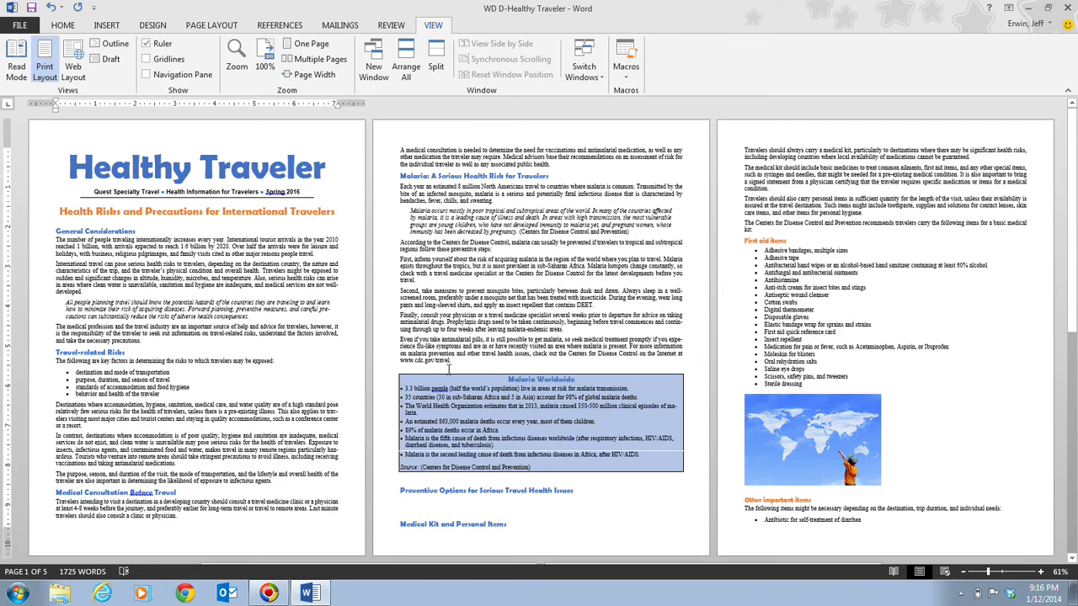
scroll(449, 367, "down", 5)
scroll(450, 367, "down", 10)
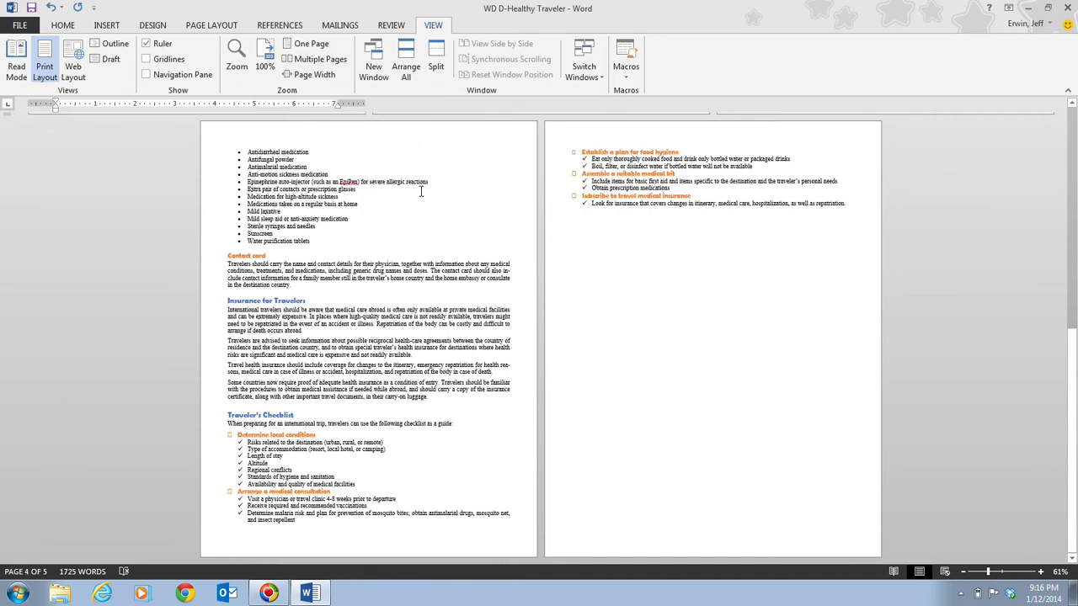
scroll(421, 191, "up", 15)
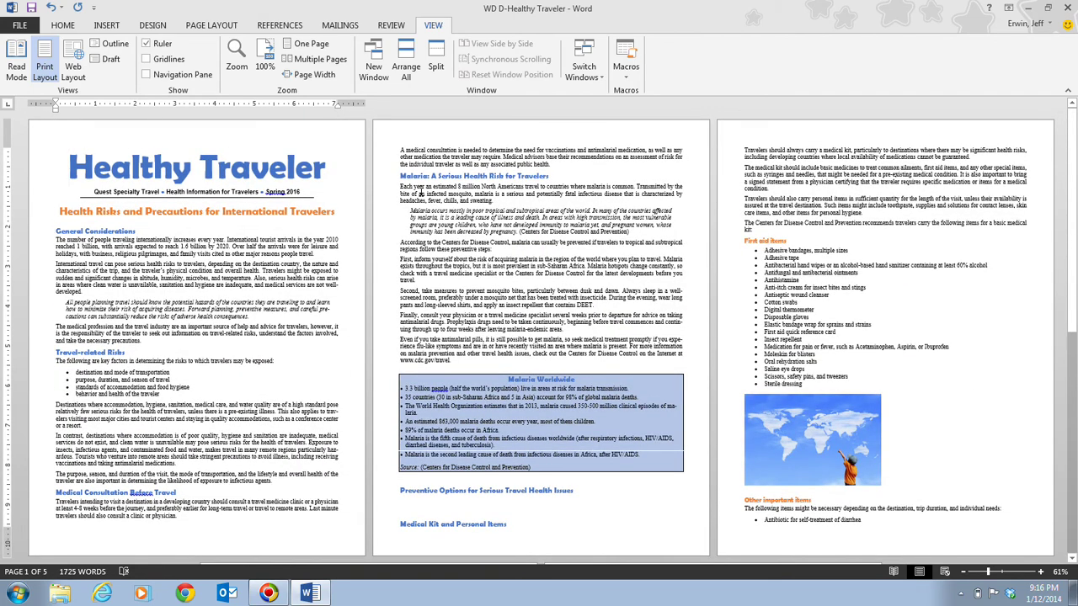
Set the document's zoom level back to 100%
left_click(1062, 573)
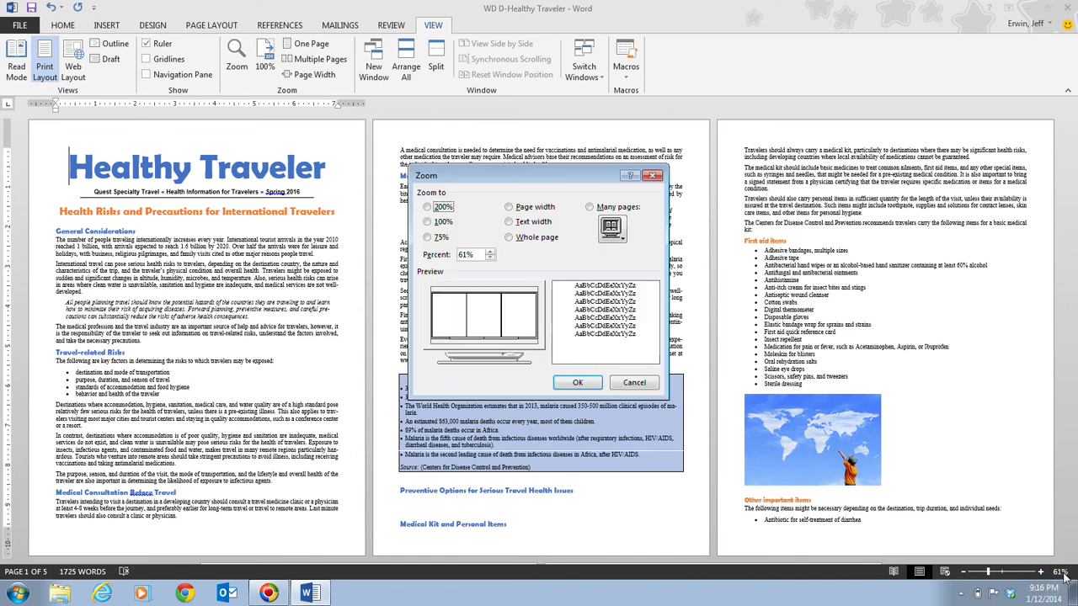
left_click(430, 222)
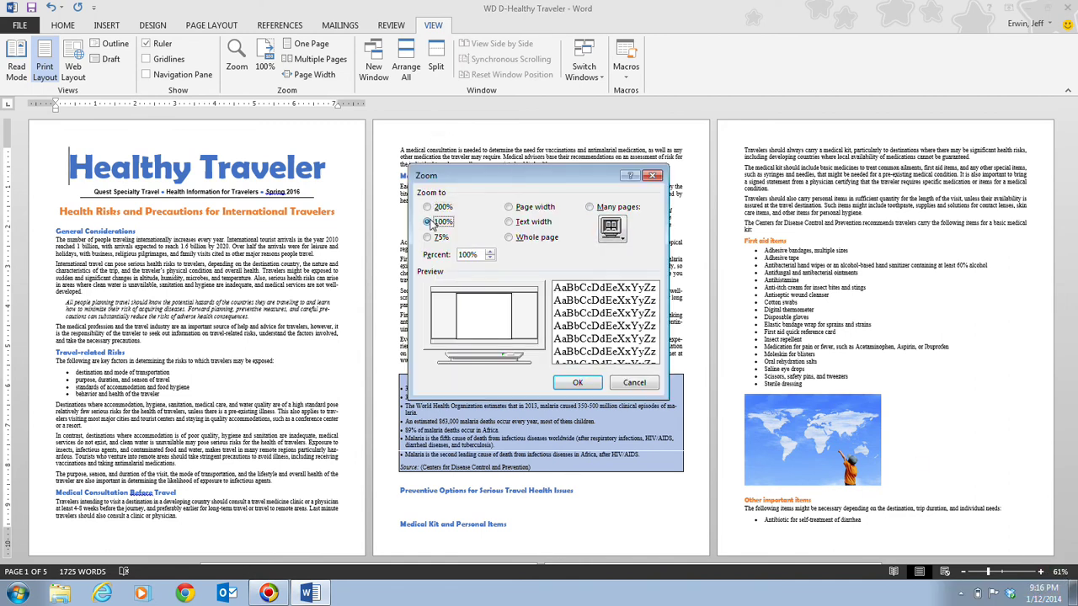
left_click(578, 383)
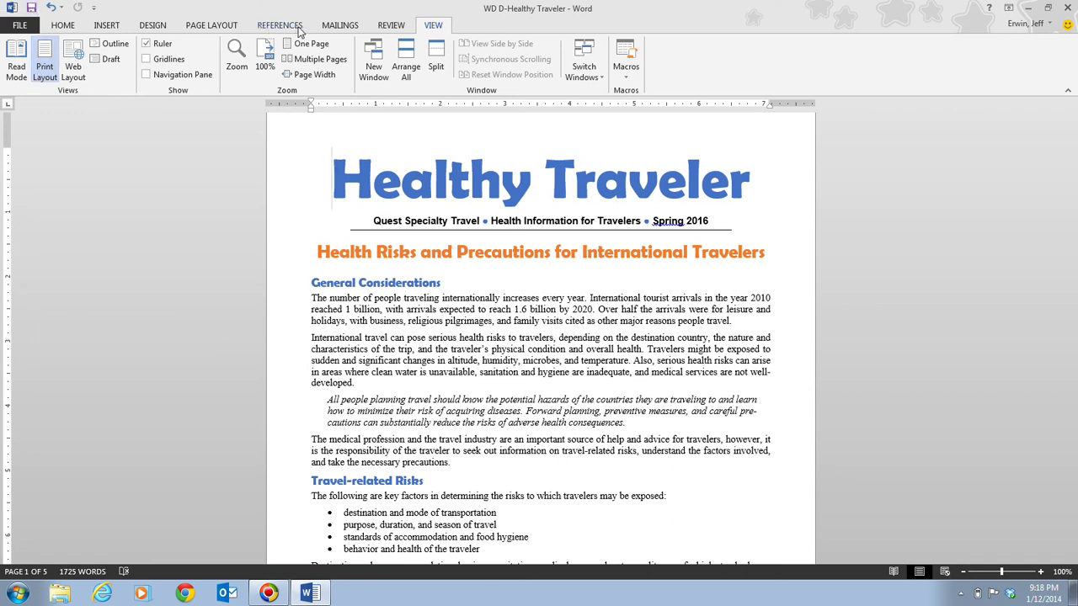
Examine the custom margin settings and the available multiple pages options in the page setup, and close it without applying changes
left_click(218, 26)
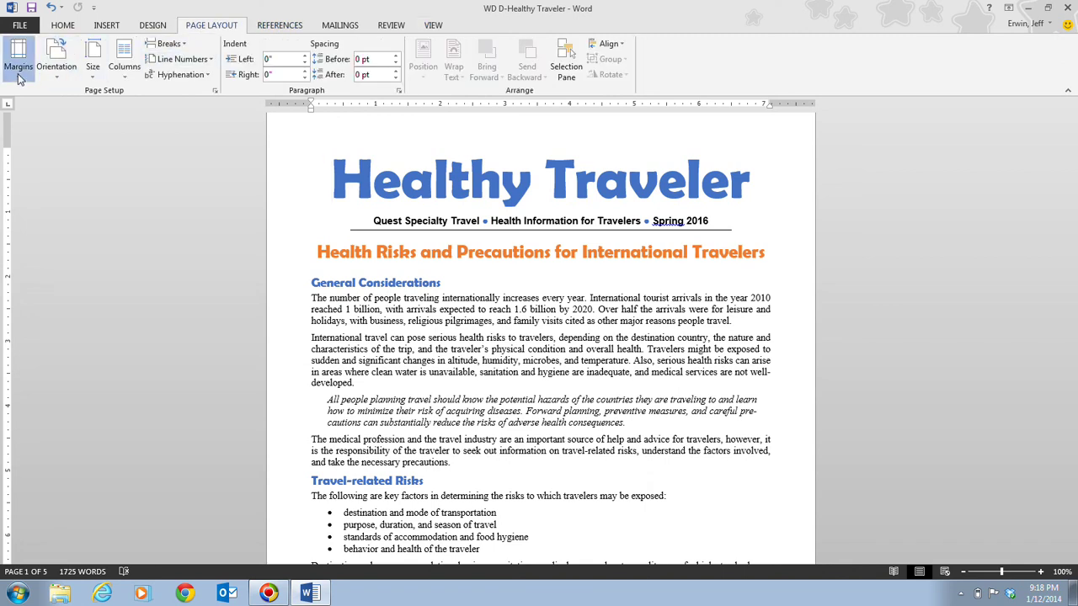
key("alt+p")
key("s")
key("p")
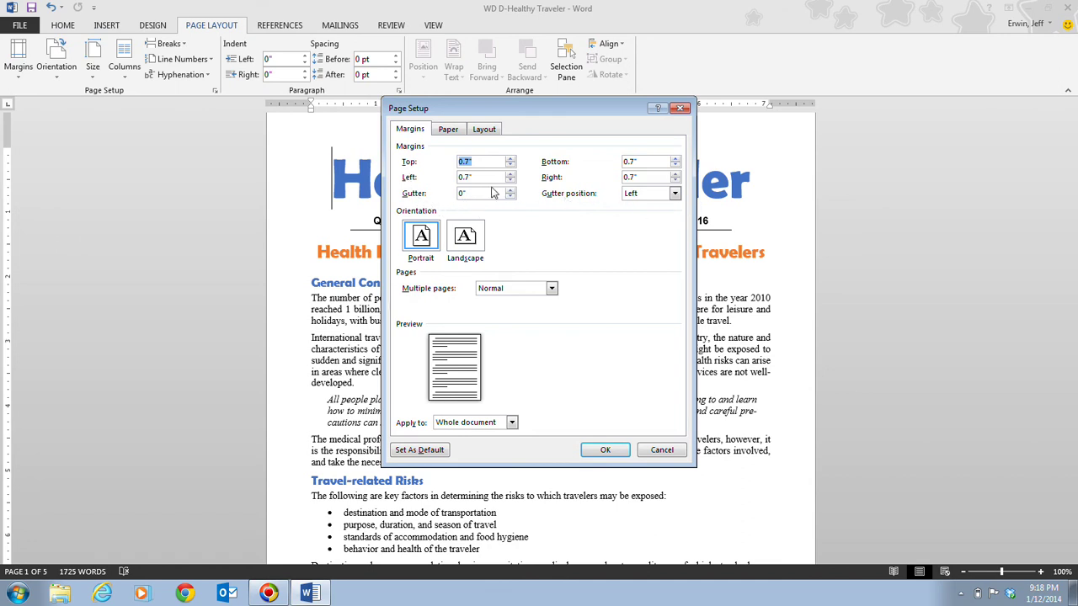
left_click(551, 288)
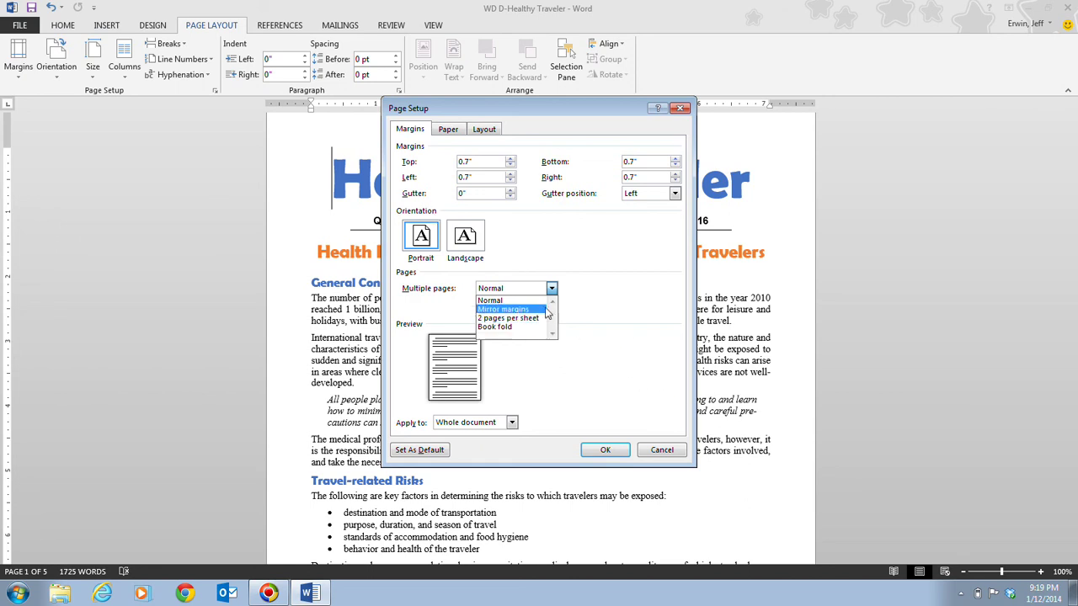
left_click(678, 453)
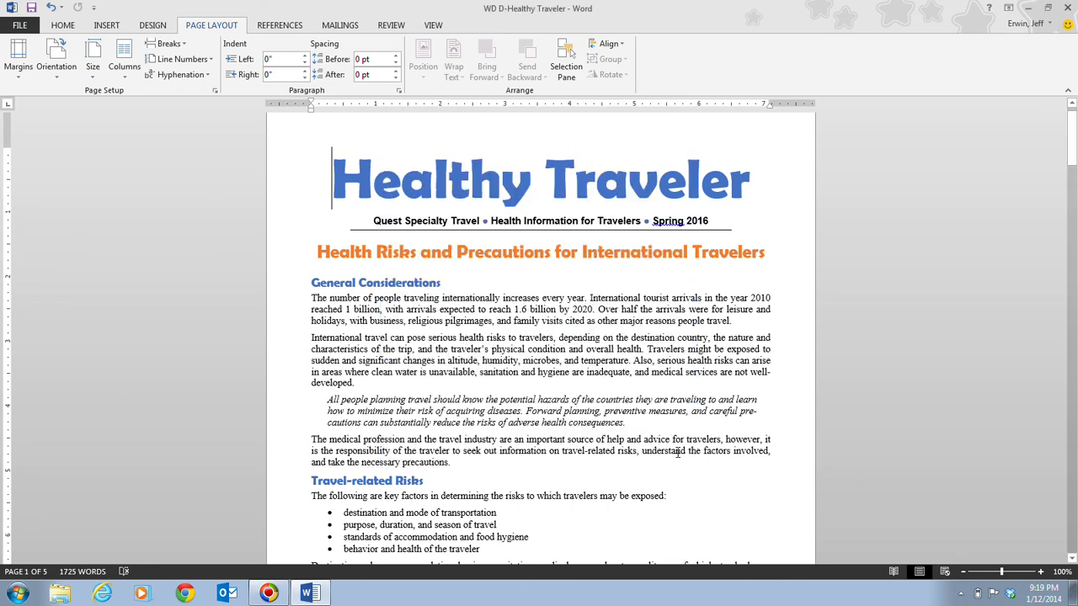